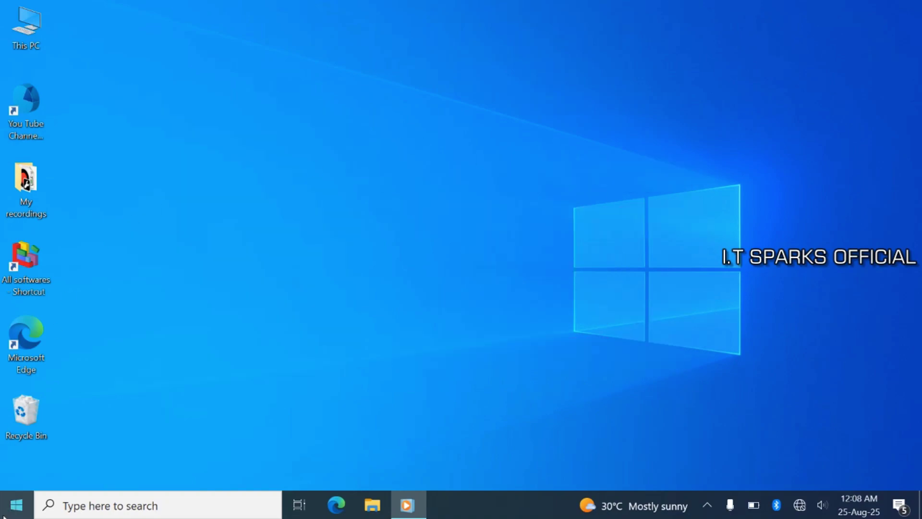
# - Open Microsoft Word and create a new blank document
pyautogui.click(16, 507)
pyautogui.click(261, 120)
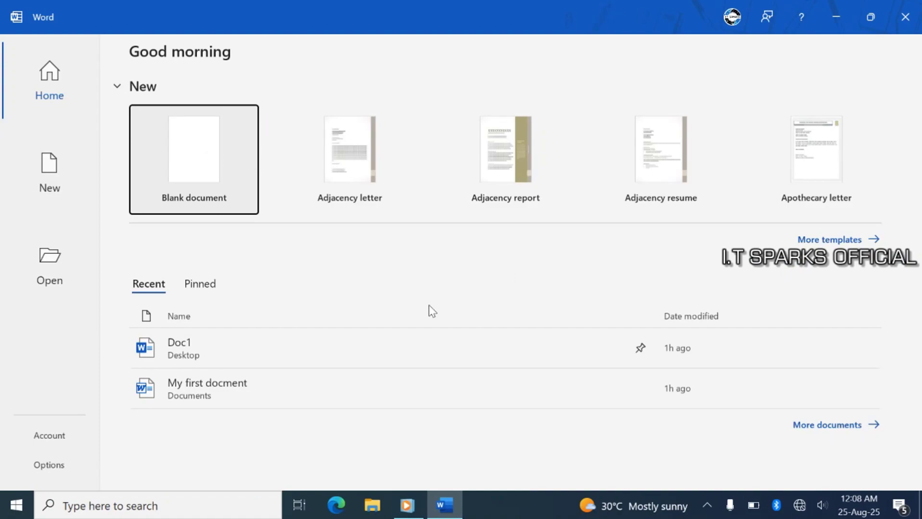
pyautogui.click(197, 165)
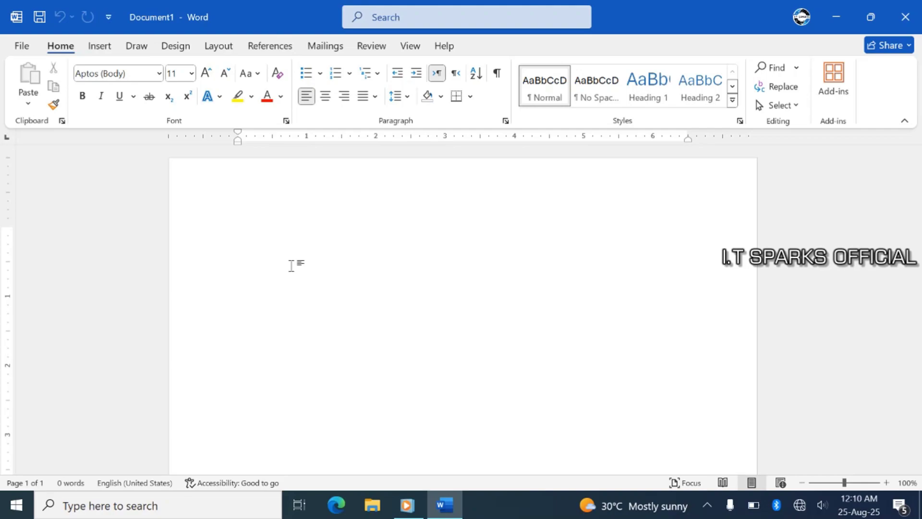
# - Write "Allah is the most merciful and beneficial" as the document's opening text
pyautogui.write('A')
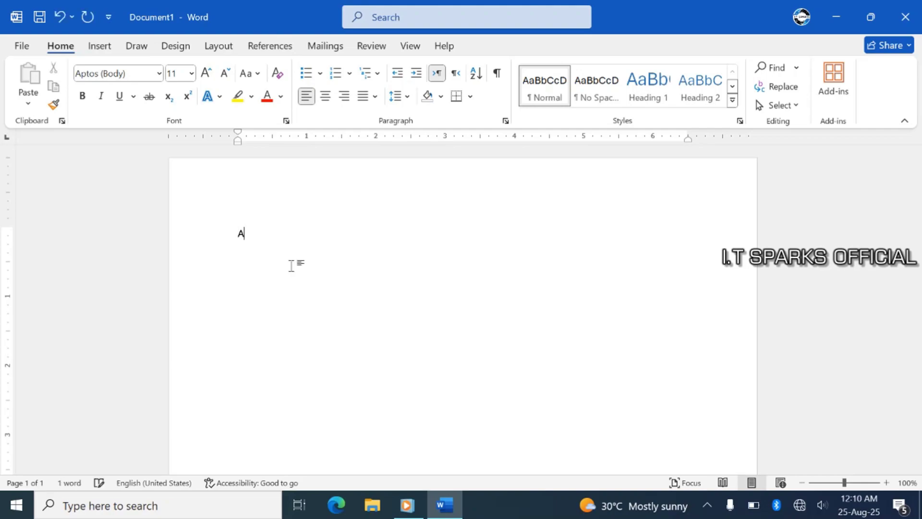
pyautogui.write('llah t ha')
pyautogui.press('BackSpace')
pyautogui.press('BackSpace')
pyautogui.press('BackSpace')
pyautogui.press('BackSpace')
pyautogui.write('is')
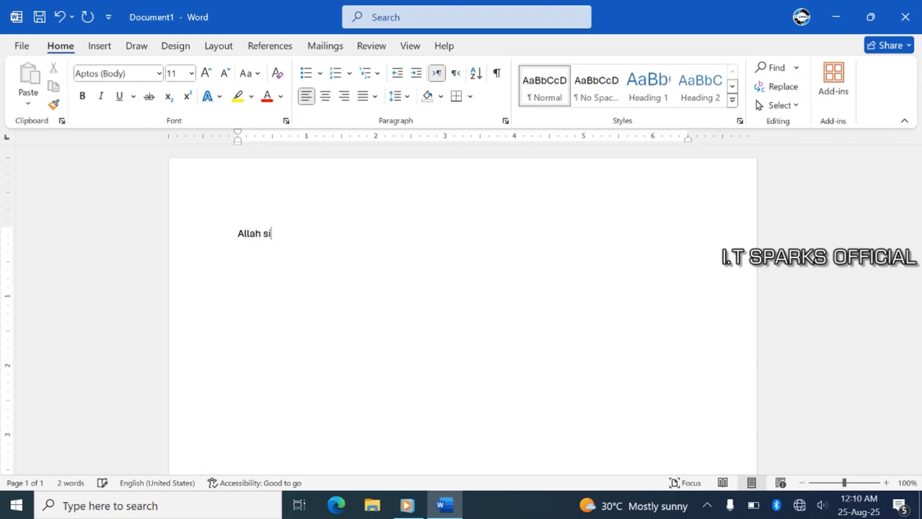
pyautogui.press('BackSpace')
pyautogui.press('BackSpace')
pyautogui.write('is the most mercif')
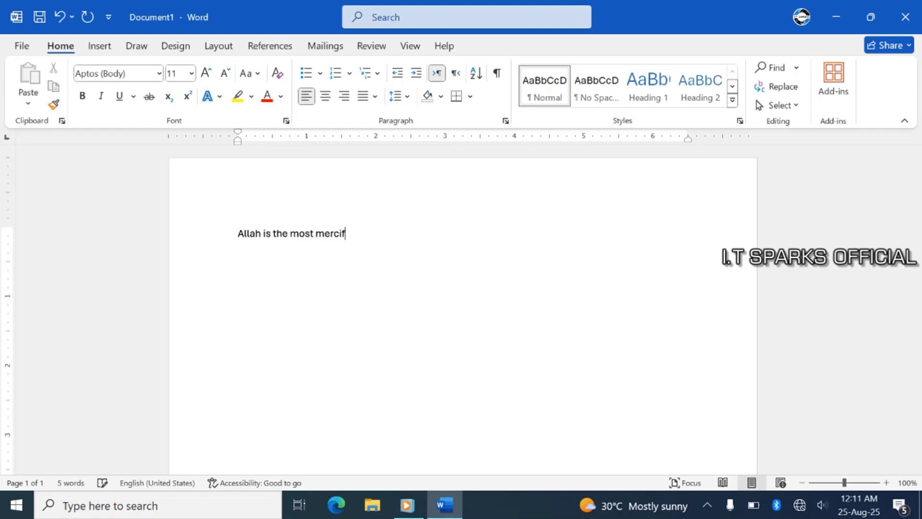
pyautogui.write('ul and beneficial')
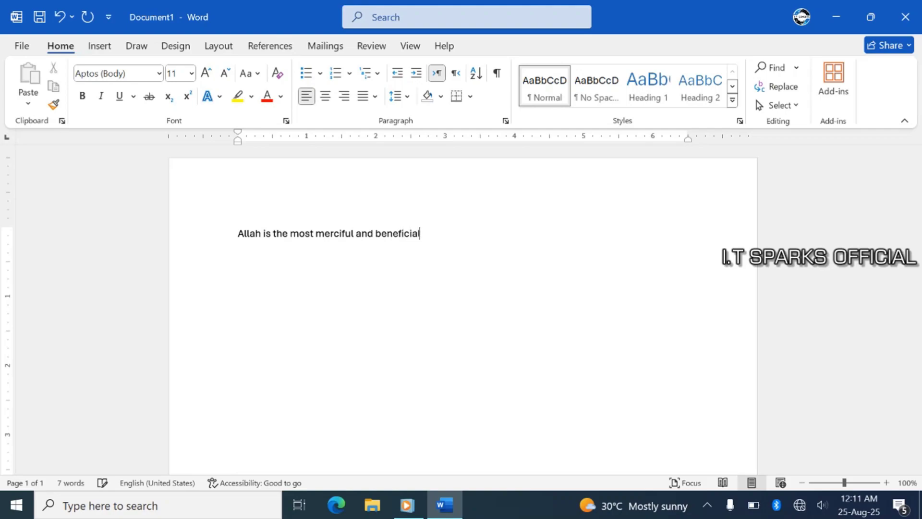
# - End the opening sentence with a period and continue the line with "Long live Pakistan. Welcome to the I.T Sparks official"
pyautogui.write('.  Long live pakista')
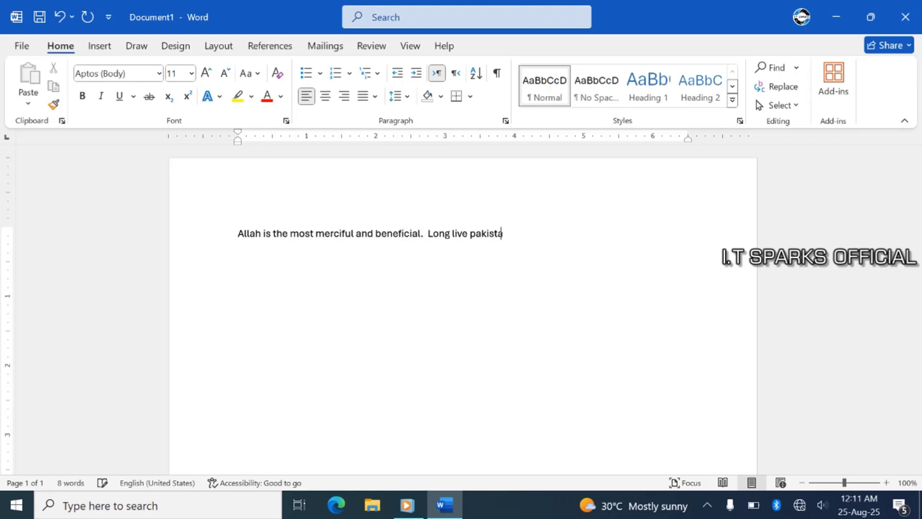
pyautogui.write('n. This is oue')
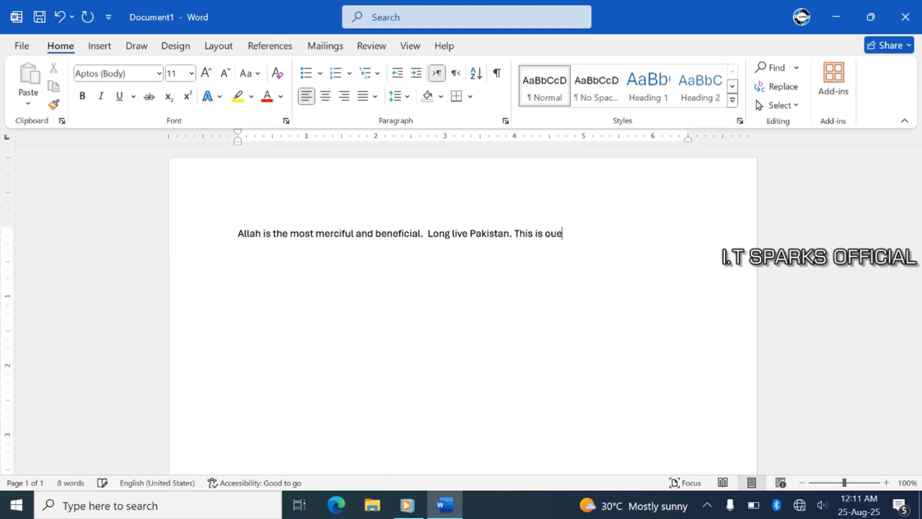
pyautogui.press('BackSpace')
pyautogui.press('BackSpace')
pyautogui.press('BackSpace')
pyautogui.press('BackSpace')
pyautogui.press('BackSpace')
pyautogui.press('BackSpace')
pyautogui.press('BackSpace')
pyautogui.press('BackSpace')
pyautogui.press('BackSpace')
pyautogui.press('BackSpace')
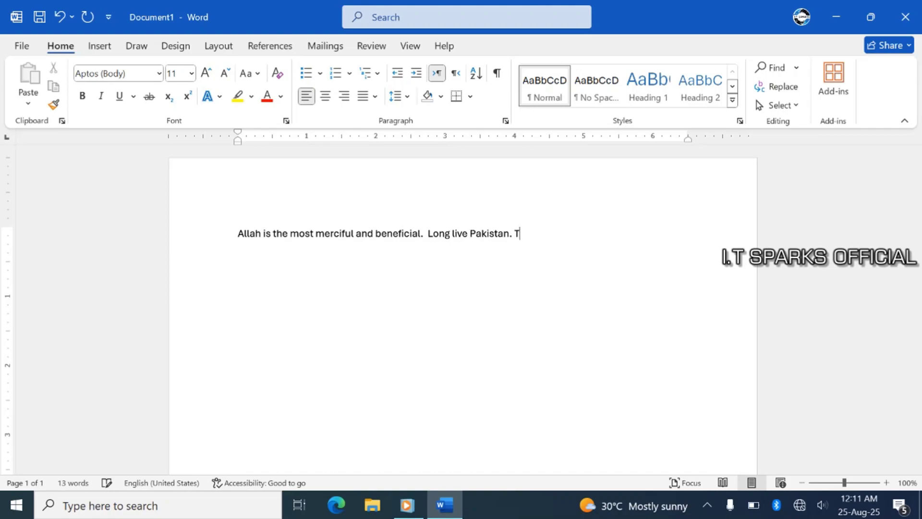
pyautogui.write('W')
pyautogui.press('BackSpace')
pyautogui.press('BackSpace')
pyautogui.write('Wels')
pyautogui.press('BackSpace')
pyautogui.write('come to the ')
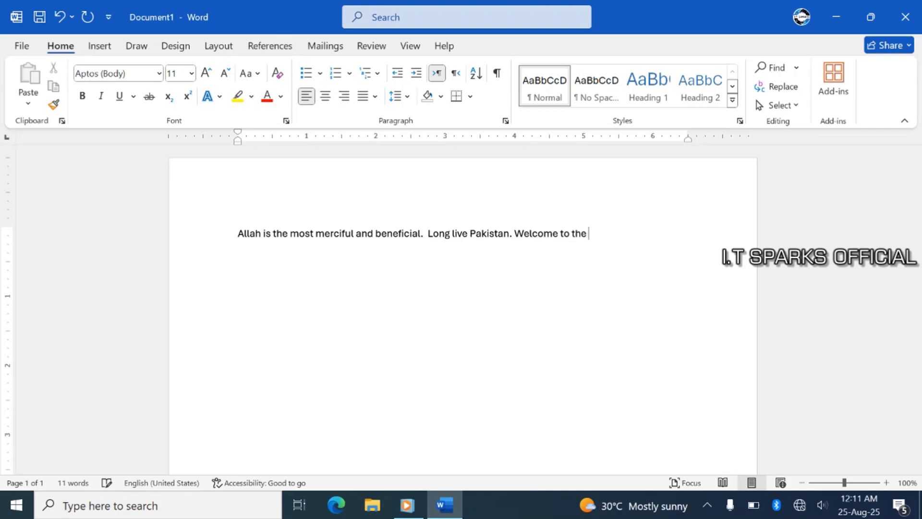
pyautogui.write('I.T Sparks official')
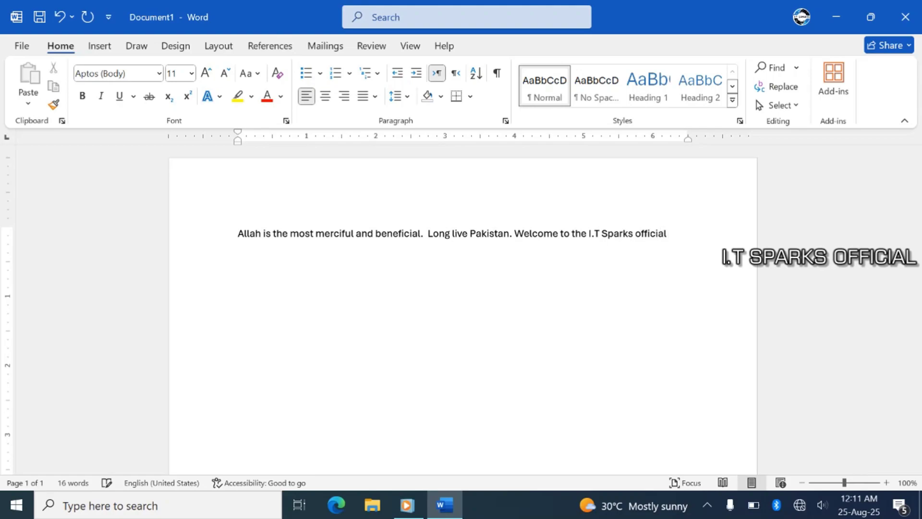
# - Add a second paragraph reading "Today in this lecture we will discuss the FONT GROUP of Home tab.."
pyautogui.press('Return')
pyautogui.write('Tod')
pyautogui.write('in this lecture we')
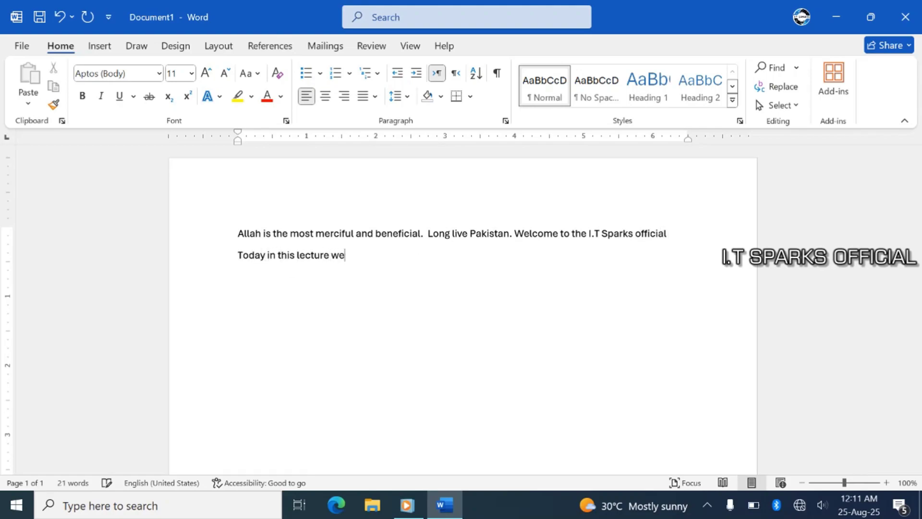
pyautogui.write(' will disucss the')
pyautogui.press('BackSpace')
pyautogui.press('BackSpace')
pyautogui.press('BackSpace')
pyautogui.press('BackSpace')
pyautogui.press('BackSpace')
pyautogui.press('BackSpace')
pyautogui.press('BackSpace')
pyautogui.press('BackSpace')
pyautogui.press('BackSpace')
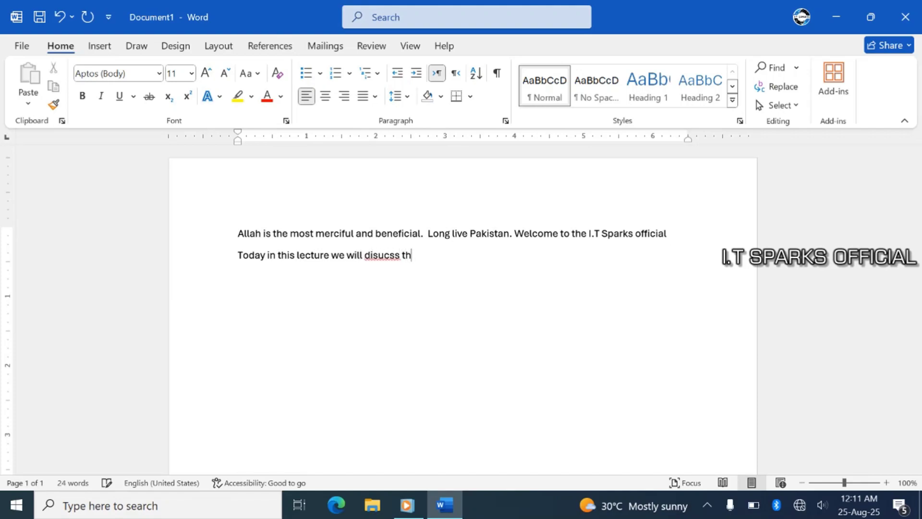
pyautogui.write('cuss the FONT GR')
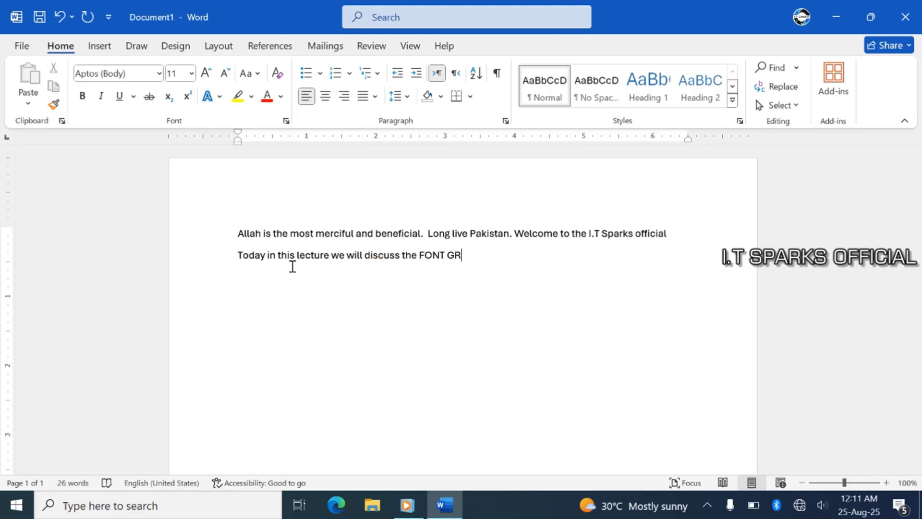
pyautogui.write('OUP of Home t')
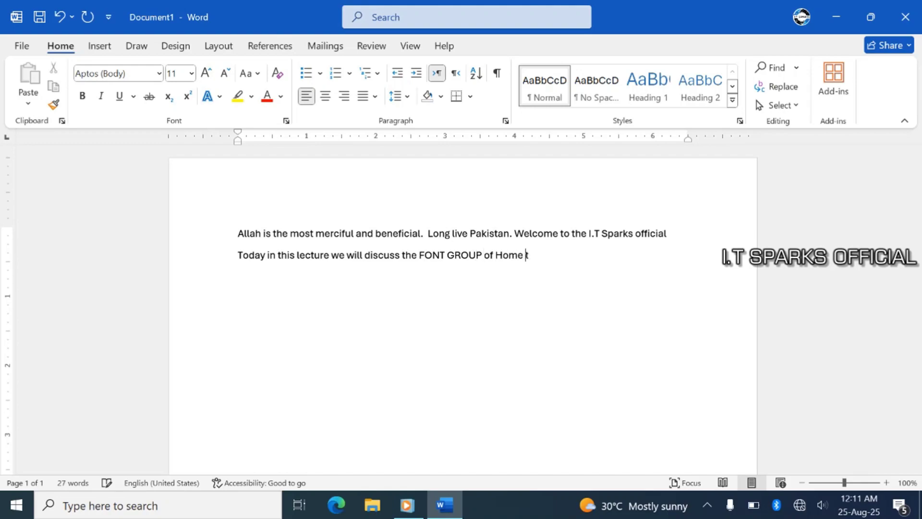
pyautogui.write('ab..')
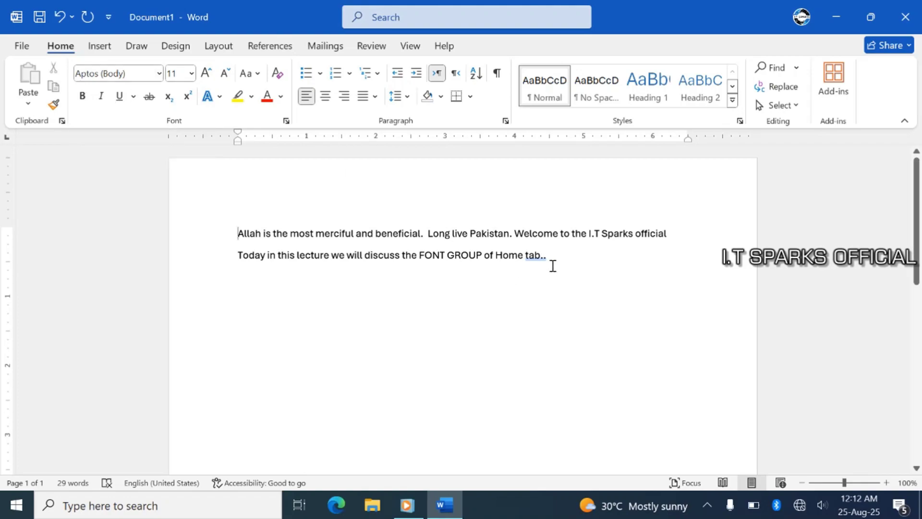
# - Set the font size of both paragraphs to 22
pyautogui.moveTo(553, 265); pyautogui.dragTo(250, 246)
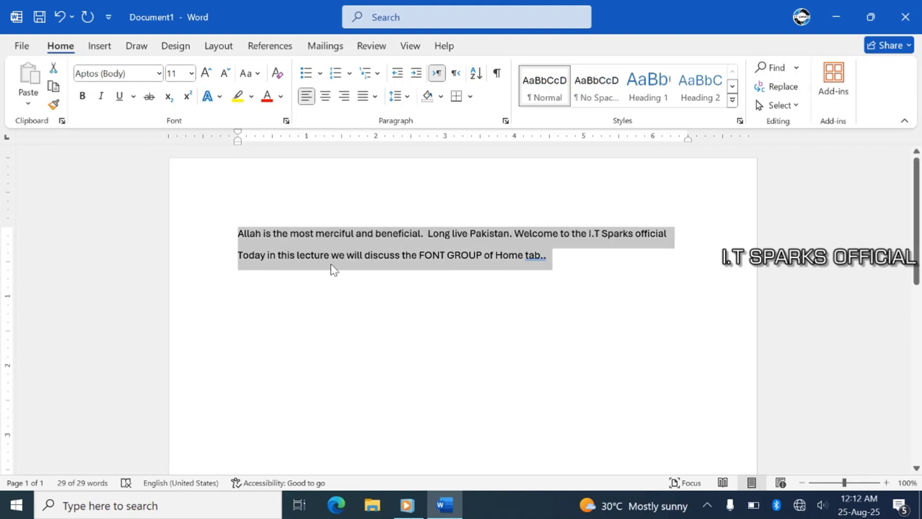
pyautogui.click(192, 73)
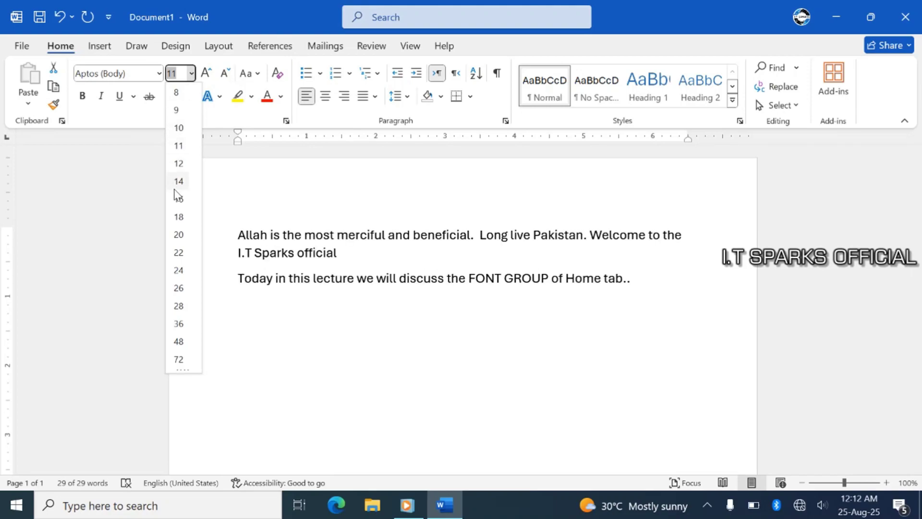
pyautogui.click(178, 252)
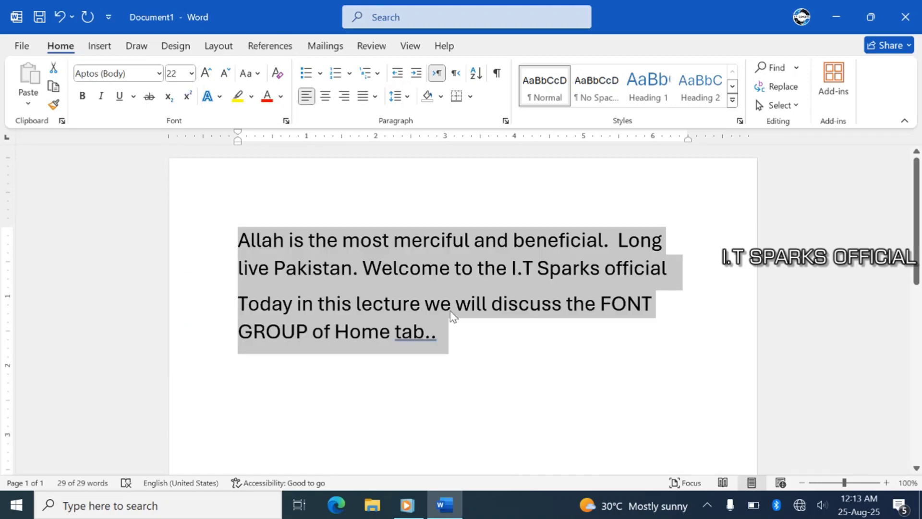
pyautogui.click(466, 333)
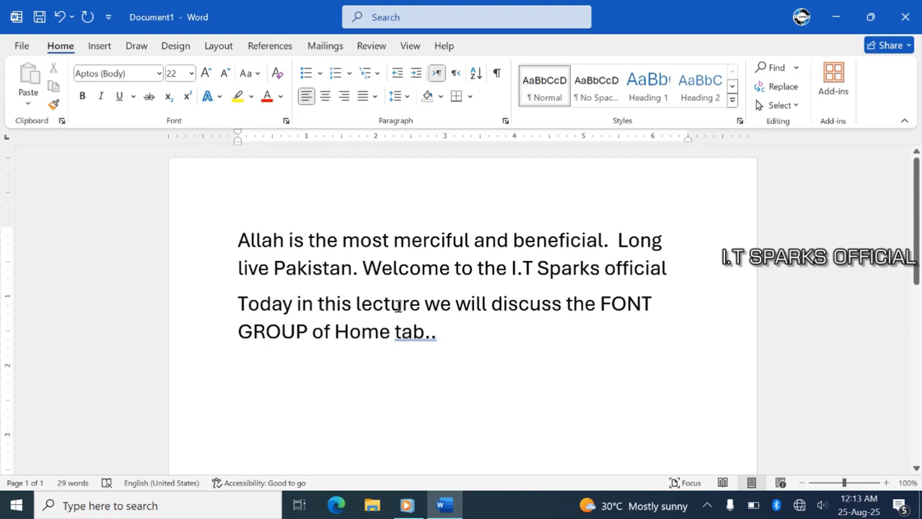
pyautogui.click(190, 77)
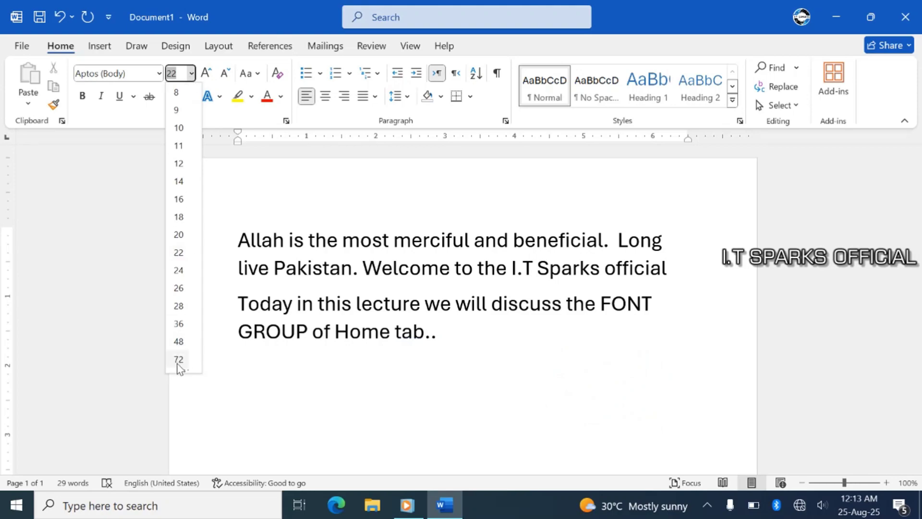
pyautogui.click(484, 369)
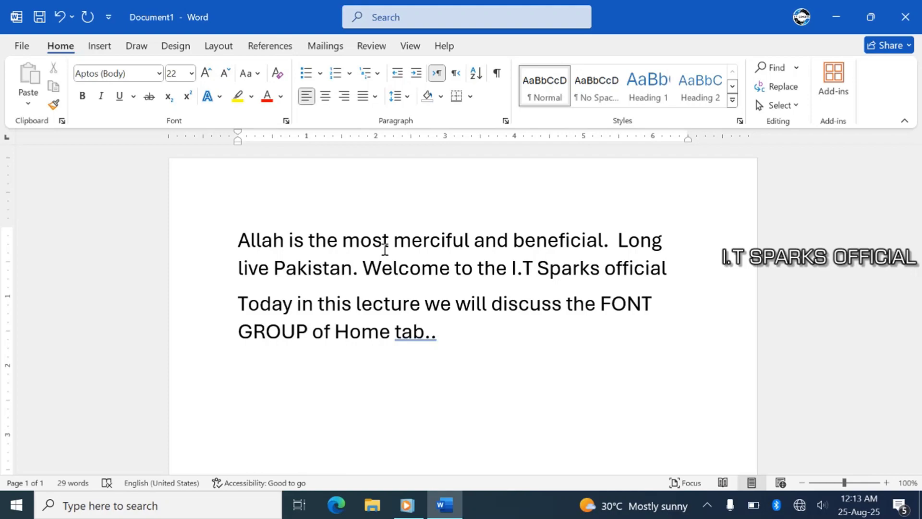
pyautogui.click(273, 240)
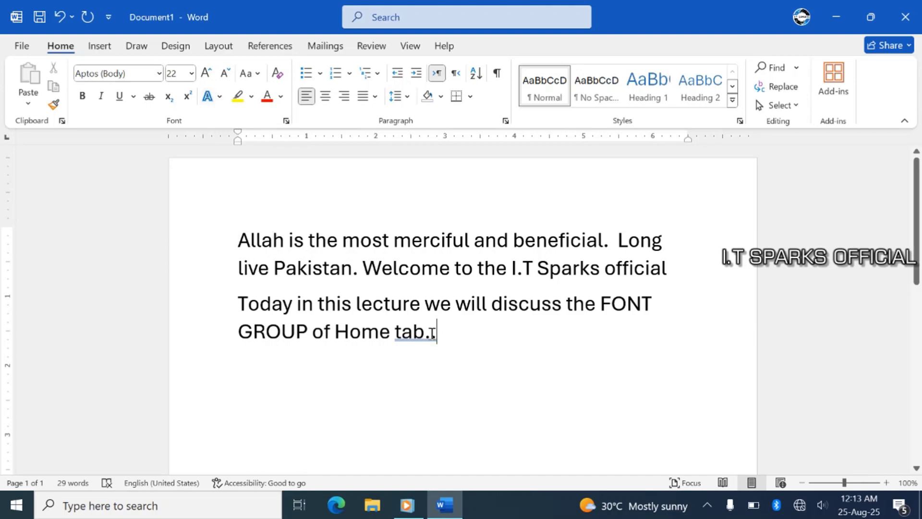
# - Change the font of both paragraphs to Bookman Old Style
pyautogui.moveTo(433, 331); pyautogui.dragTo(247, 244)
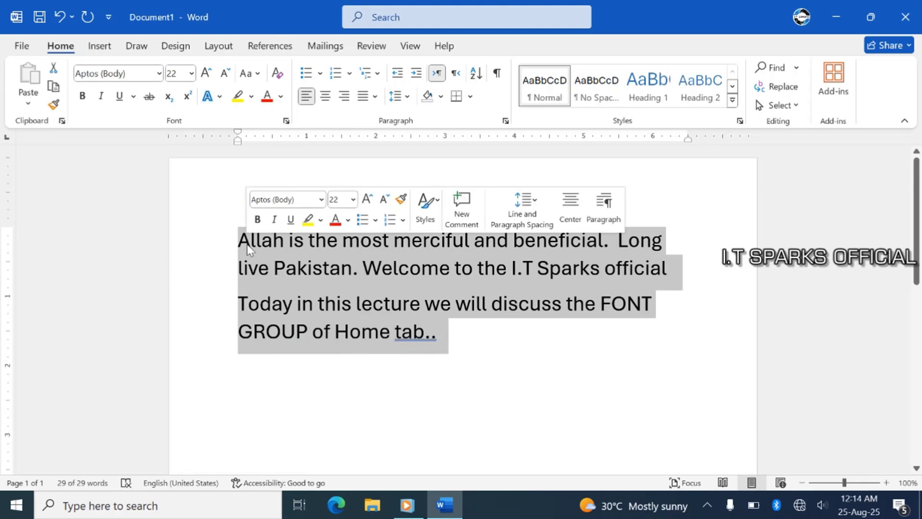
pyautogui.click(159, 75)
pyautogui.click(159, 74)
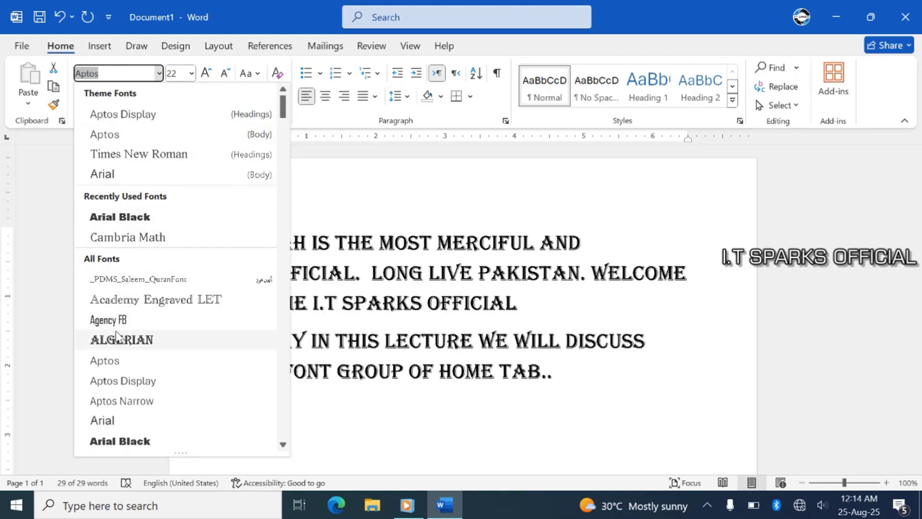
pyautogui.scroll(-3, 119, 330)
pyautogui.scroll(-7, 120, 322)
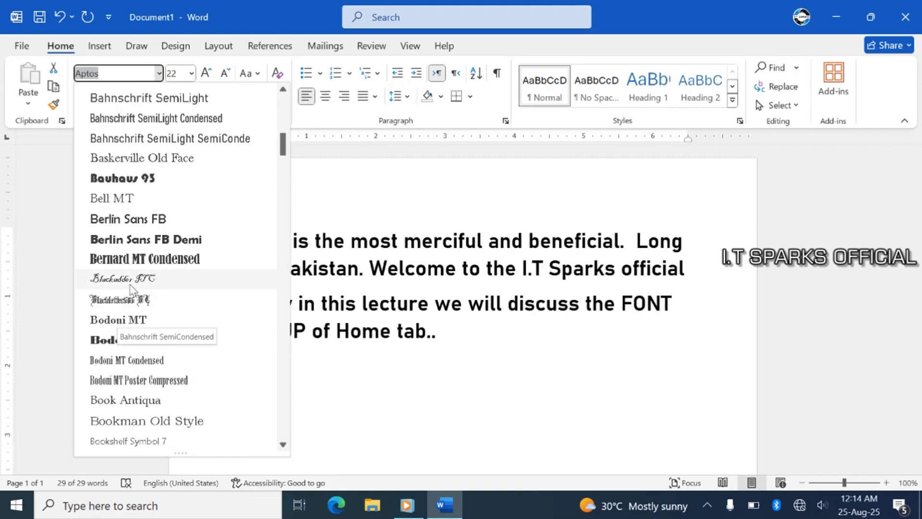
pyautogui.scroll(-2, 133, 320)
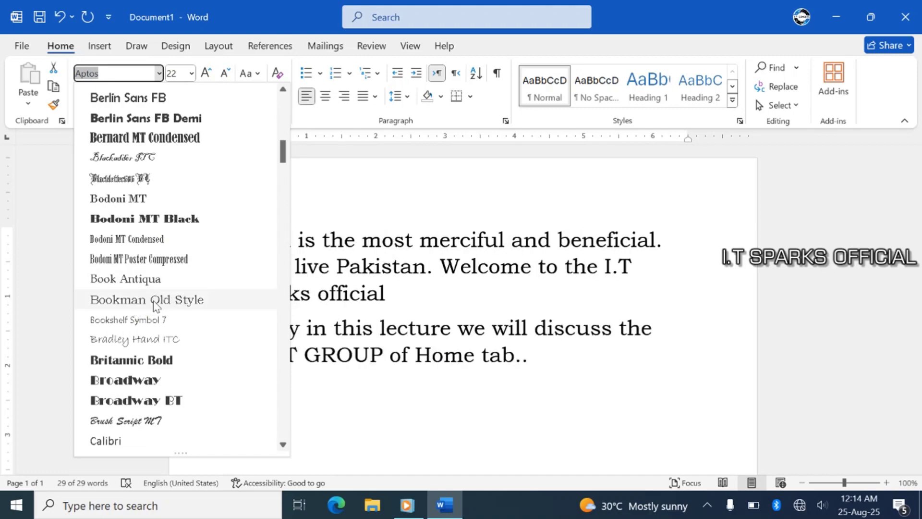
pyautogui.click(154, 301)
pyautogui.click(390, 380)
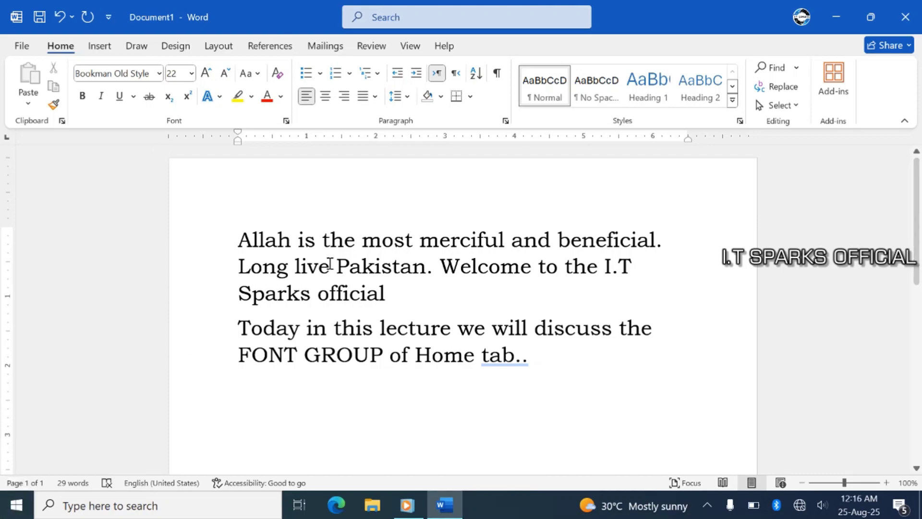
# - Make the text of both paragraphs bold
pyautogui.moveTo(540, 368); pyautogui.dragTo(243, 248)
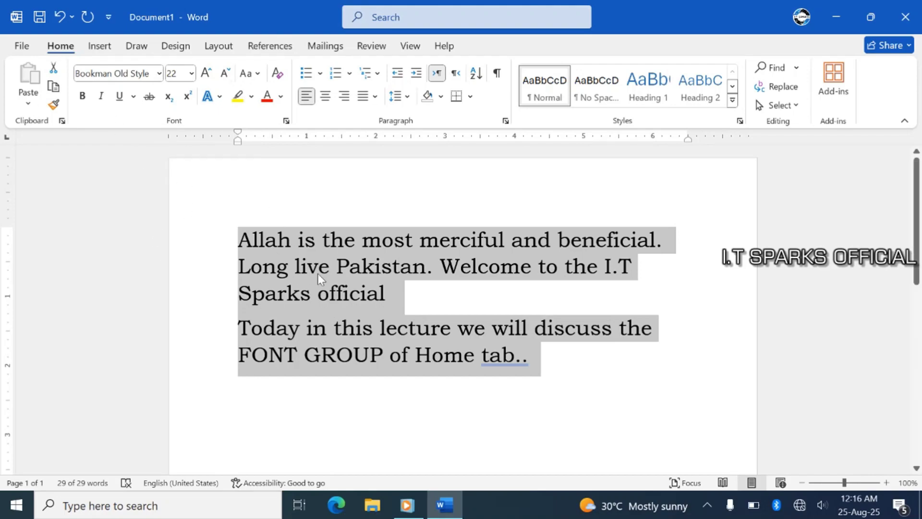
pyautogui.click(83, 97)
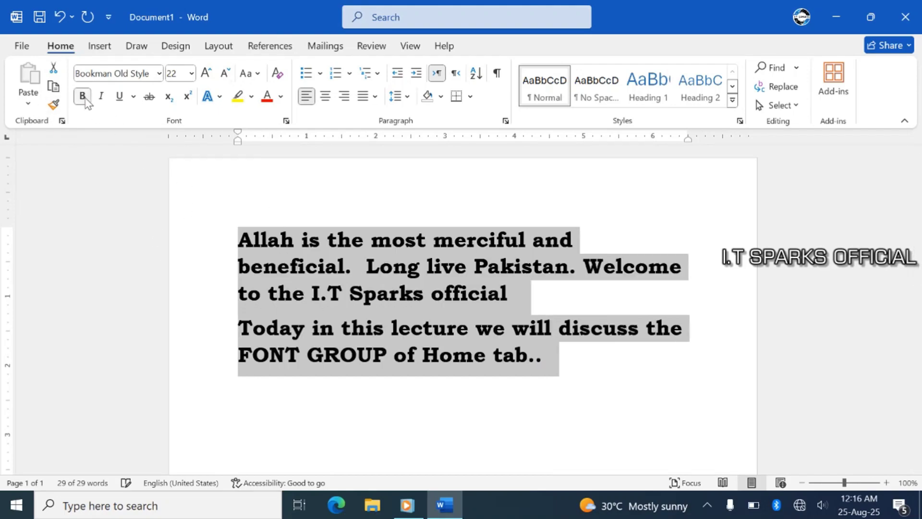